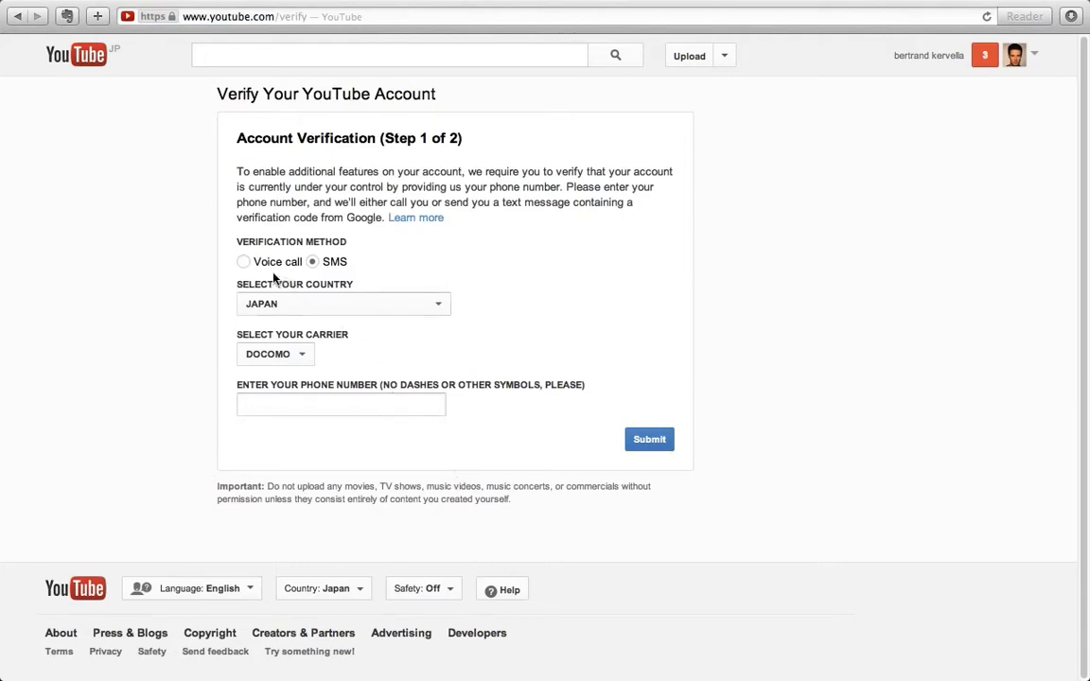
# Verify the YouTube account by voice call, submitting the phone number and entering the received verification code
pyautogui.click(244, 262)
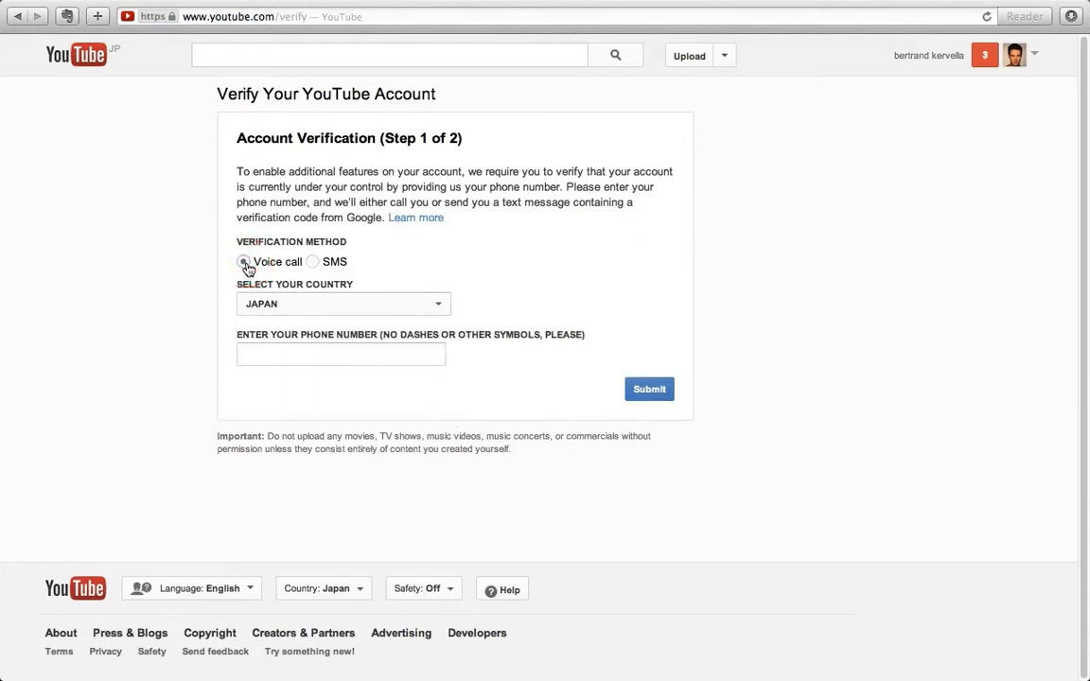
pyautogui.click(285, 354)
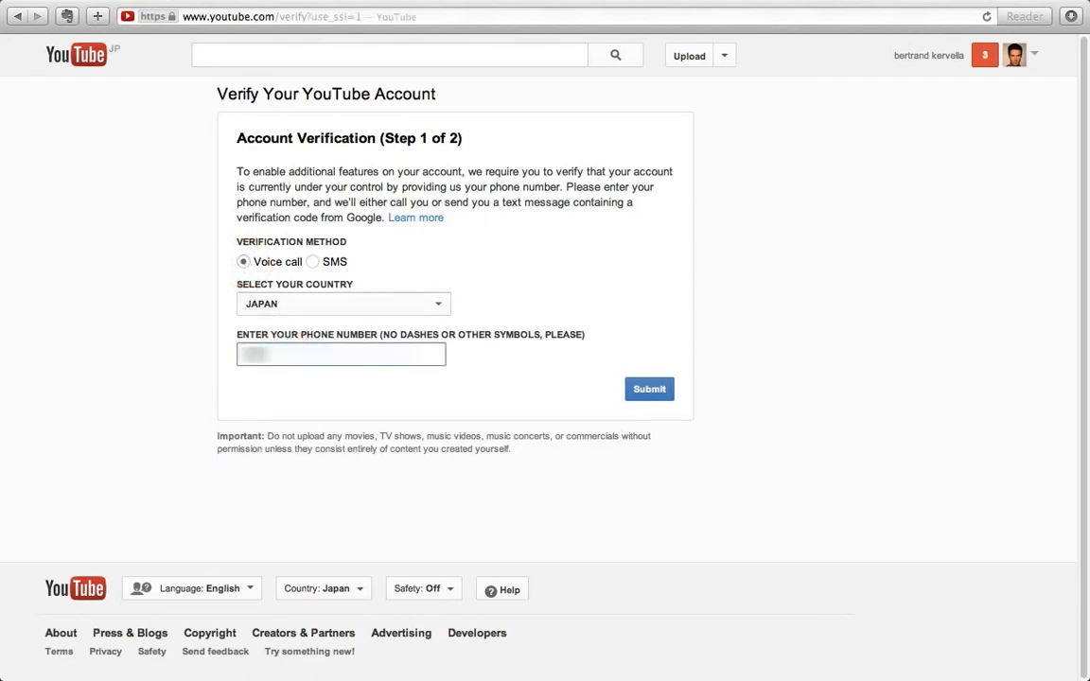
pyautogui.write('•••••••')
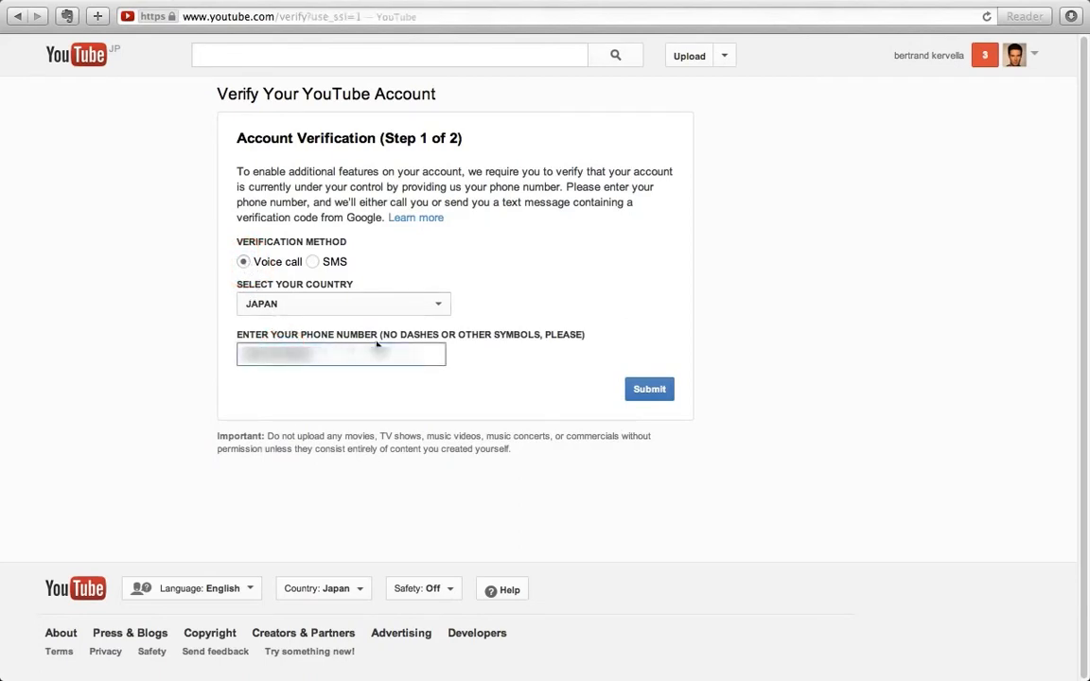
pyautogui.click(658, 388)
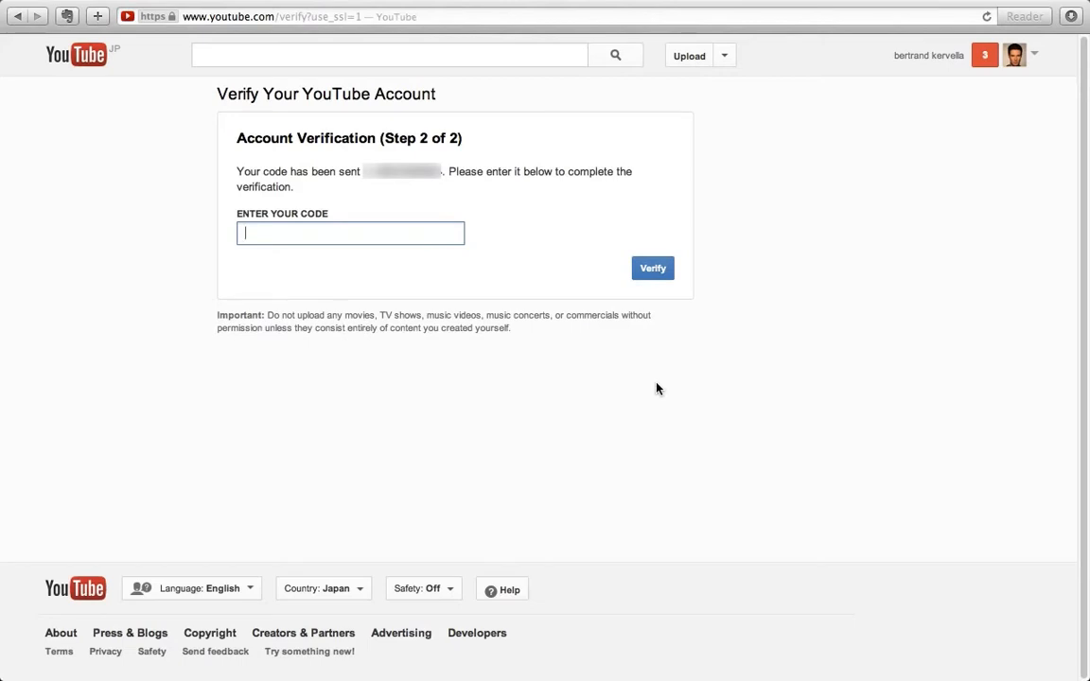
pyautogui.write('******')
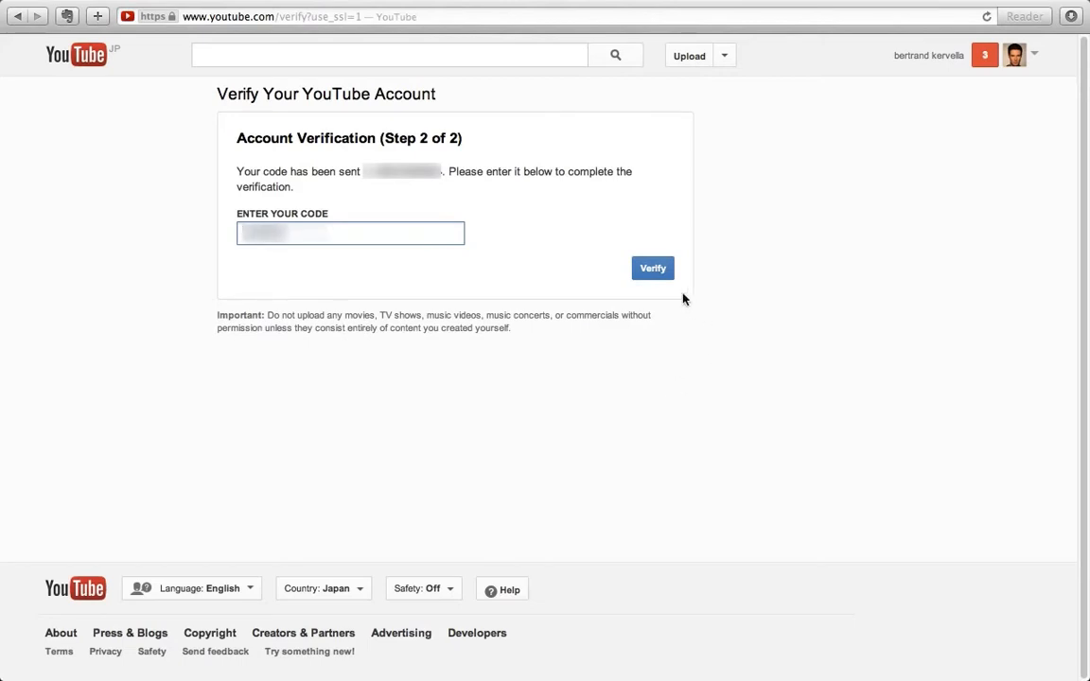
pyautogui.click(655, 273)
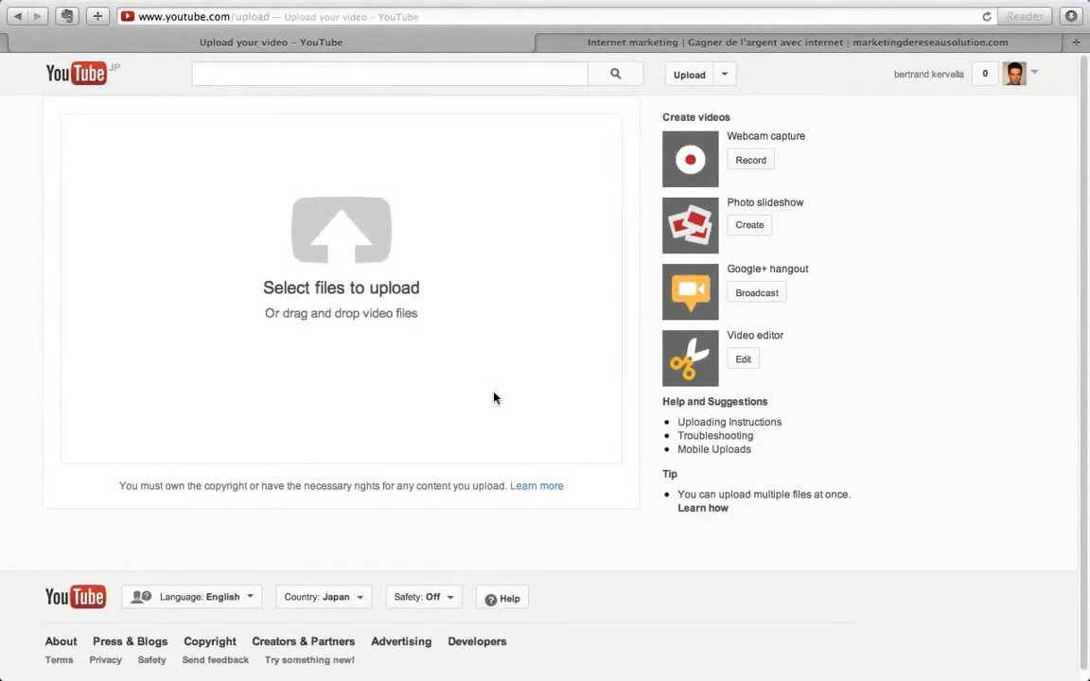
# Upload the video file "unit1 chap1.mp4" from the wordpress photos folder
pyautogui.click(358, 250)
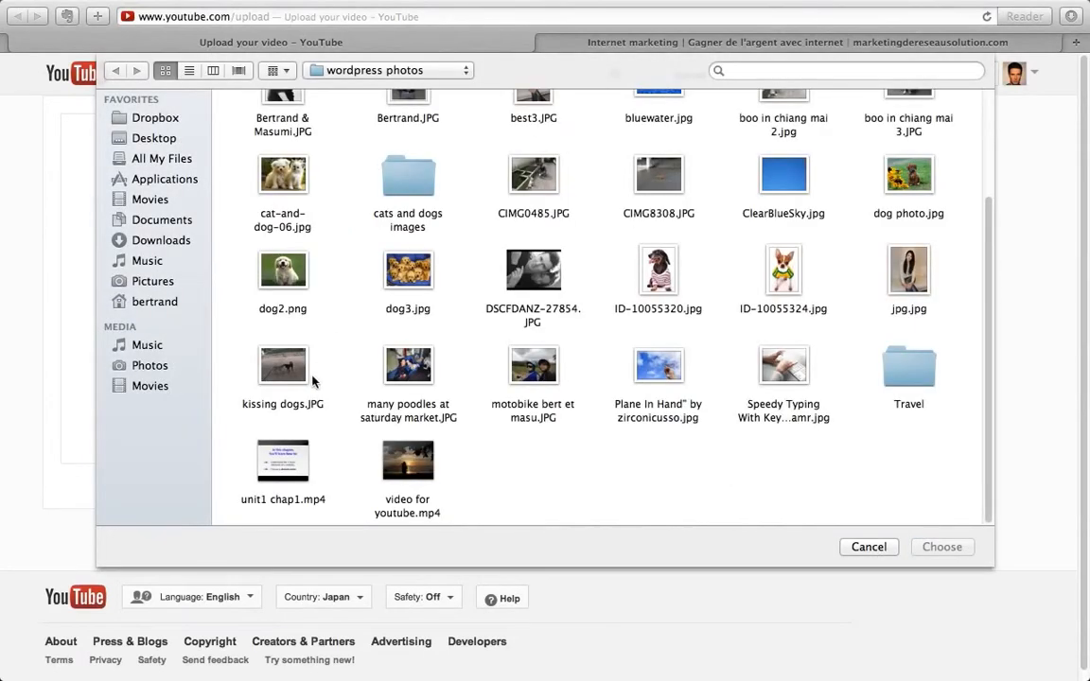
pyautogui.click(289, 457)
pyautogui.doubleClick(291, 457)
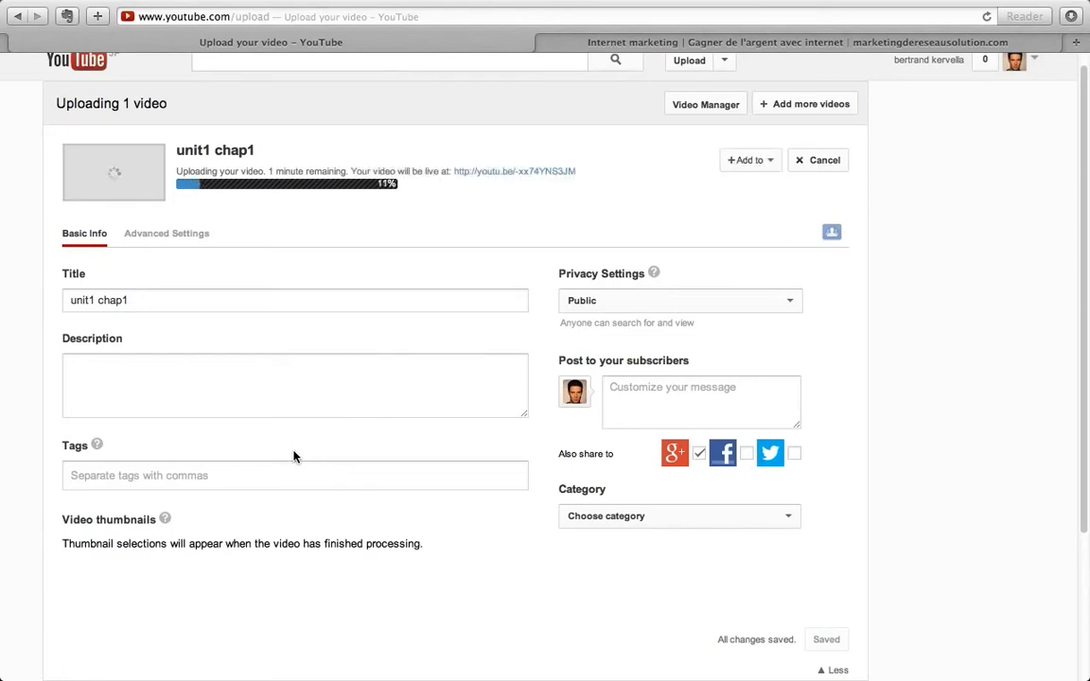
# Replace the video's title with "Wordpress quick money video: best course ever created on Wordpress quick money maker"
pyautogui.moveTo(144, 300); pyautogui.dragTo(73, 299)
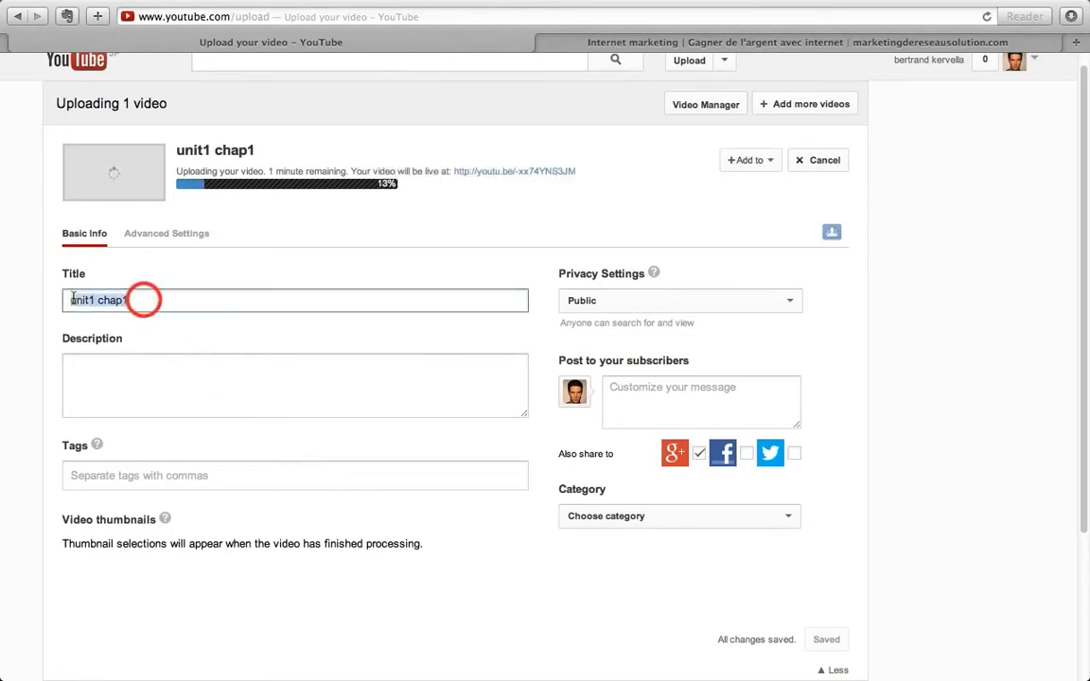
pyautogui.write('Wordpress qu')
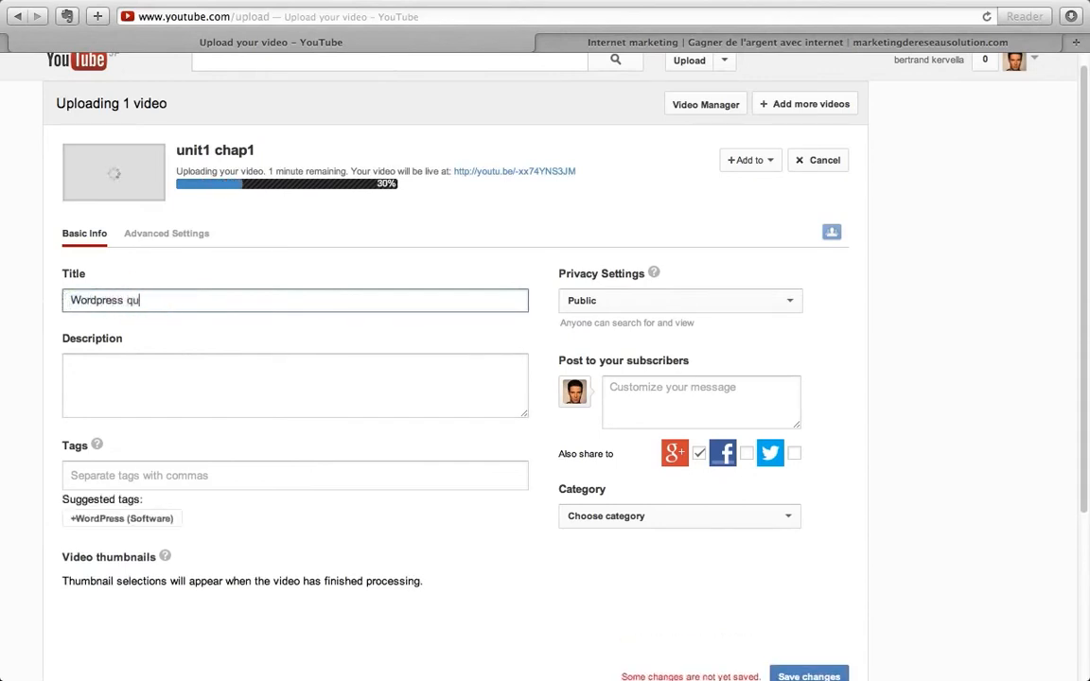
pyautogui.write('ick money video: ')
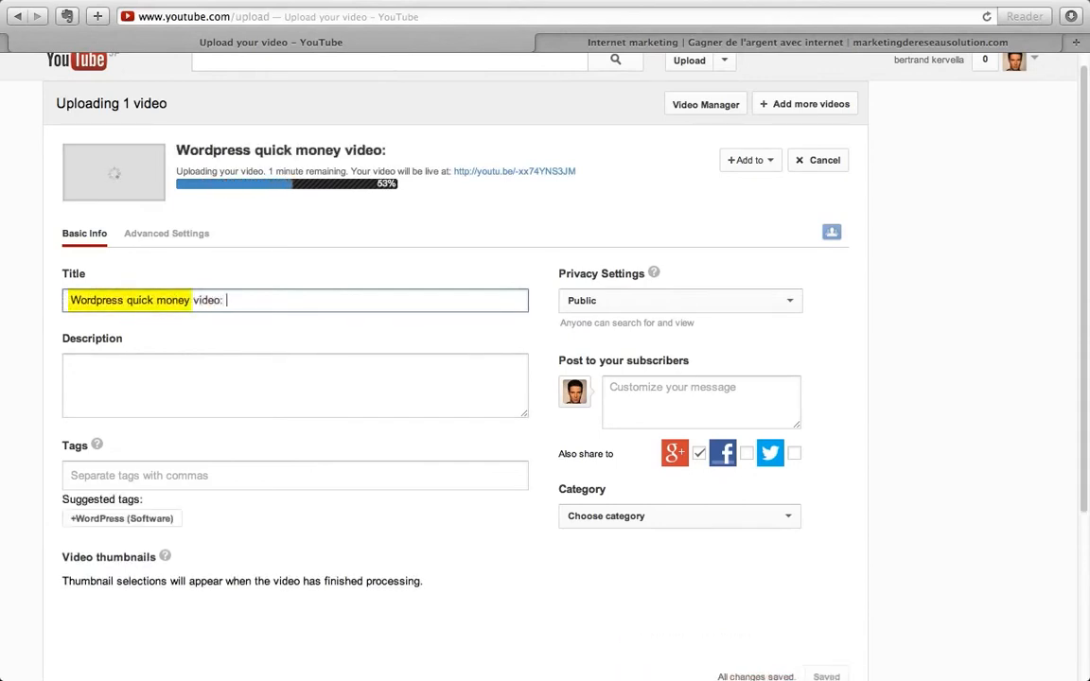
pyautogui.write('best course ever created on W')
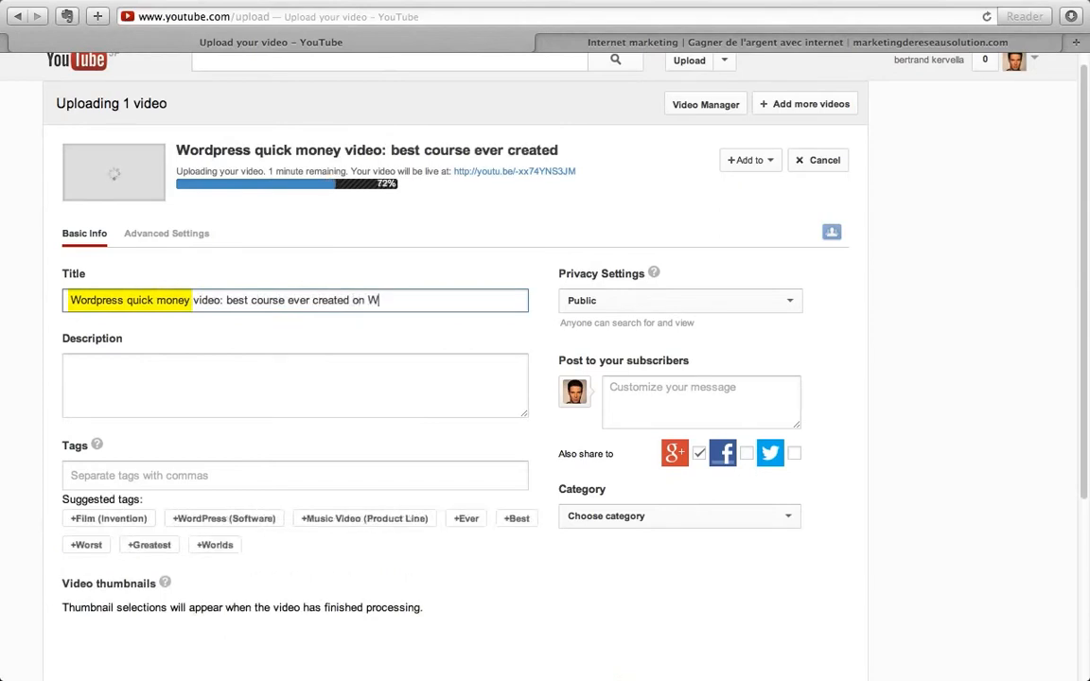
pyautogui.write('ordpress quick money maker')
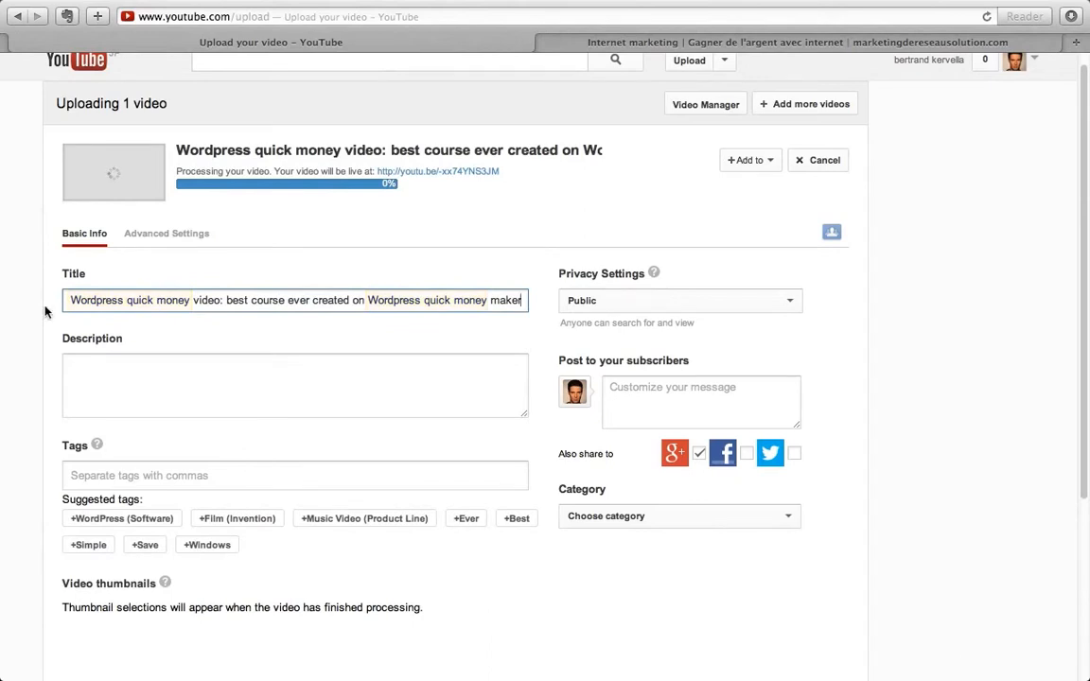
# Write a description presenting the first video of the "Wordpress quick money" training course, about building a strong Wordpress website and making quick money
pyautogui.click(84, 367)
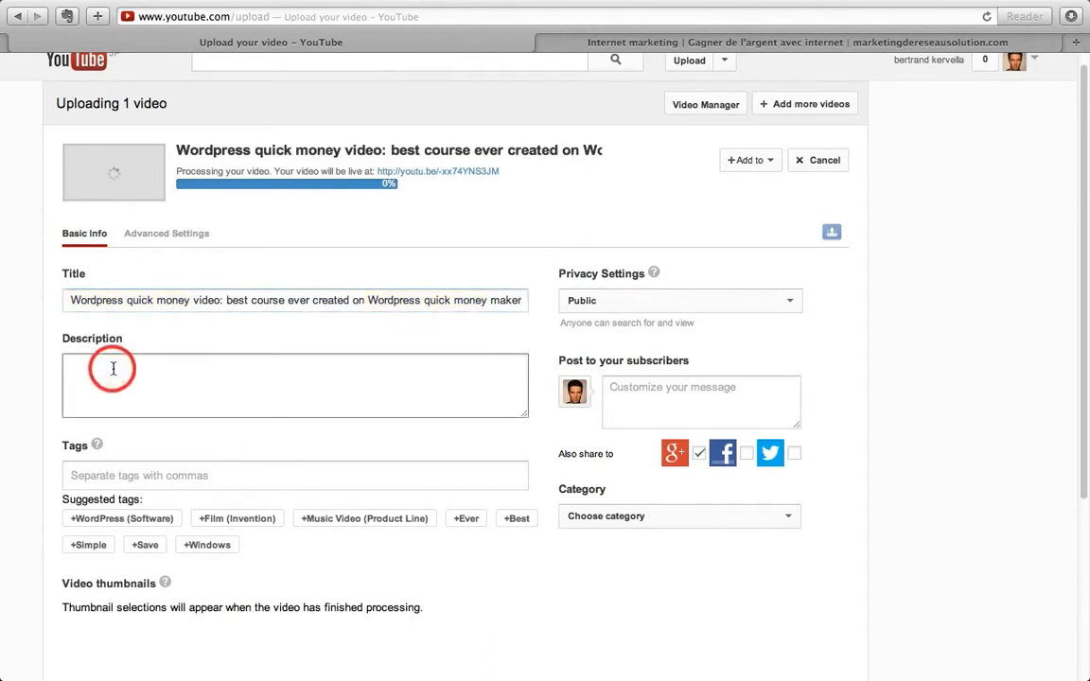
pyautogui.write("You'll find here the first video")
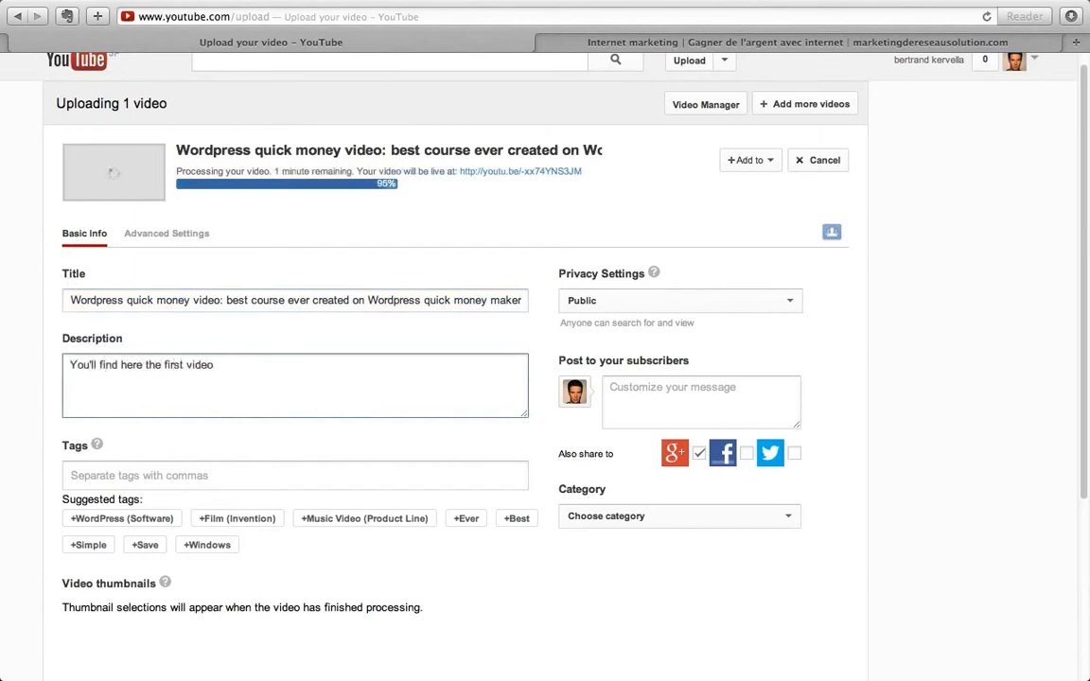
pyautogui.write('of a long training course named: Wordpress quick money. This will definitively help you to master the basics of building a strong website using Wordpress, so you can start promoting your services, yourself and make quick money with Wordpress.')
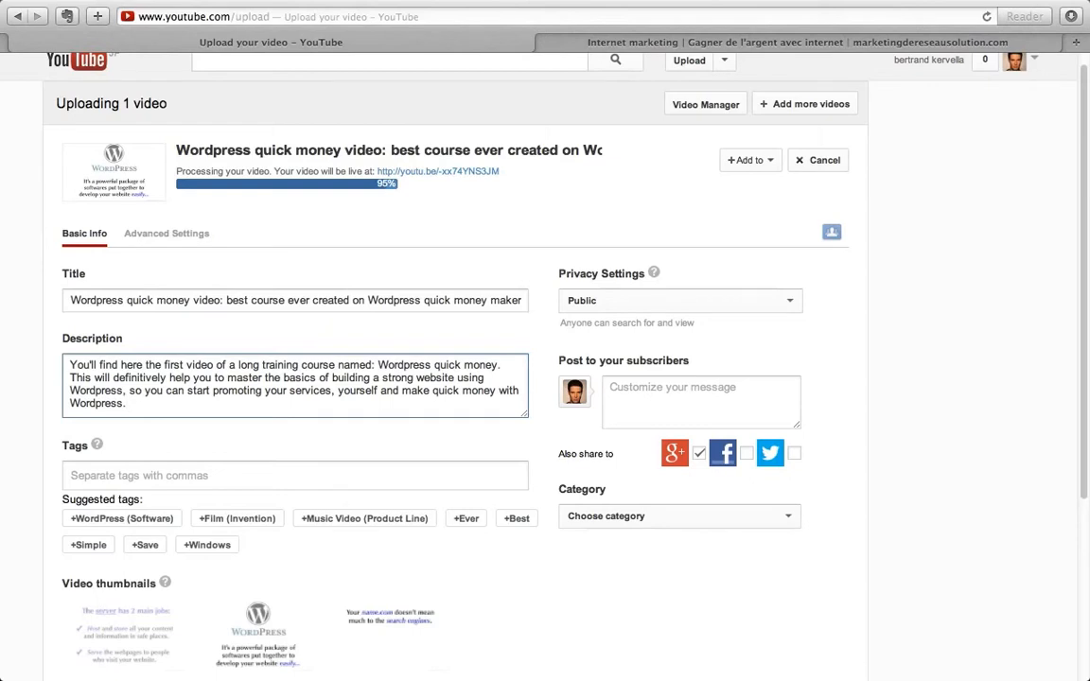
# Add the tags "Wordpress quick money" and "Wordpress quick money course" to the video
pyautogui.click(103, 476)
pyautogui.write('Word')
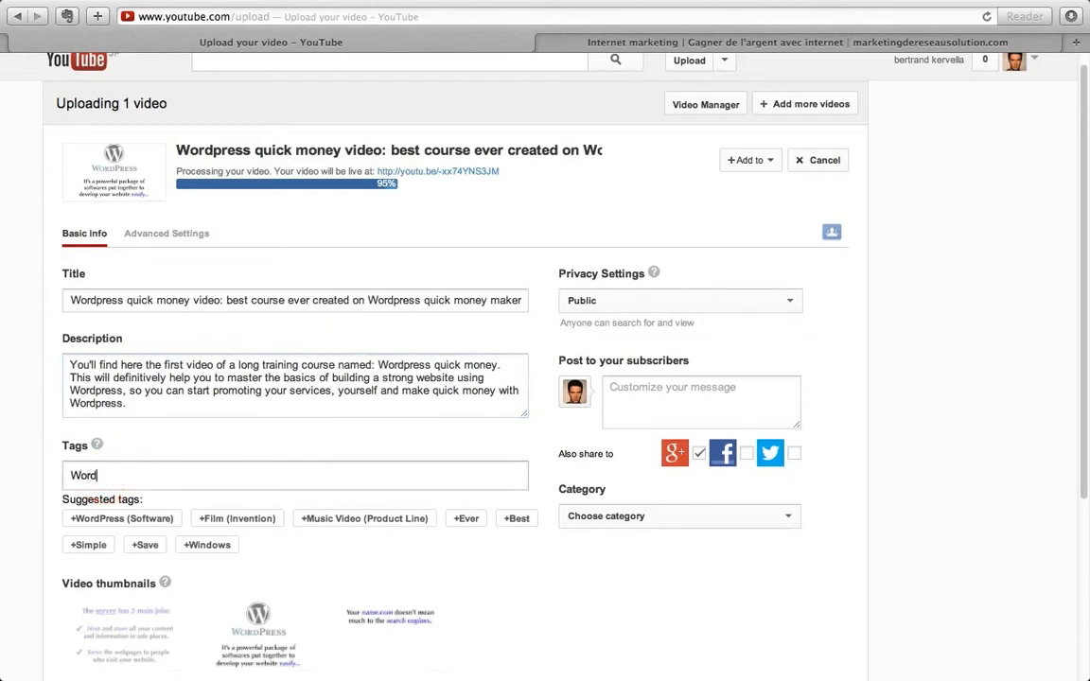
pyautogui.write('press quick money')
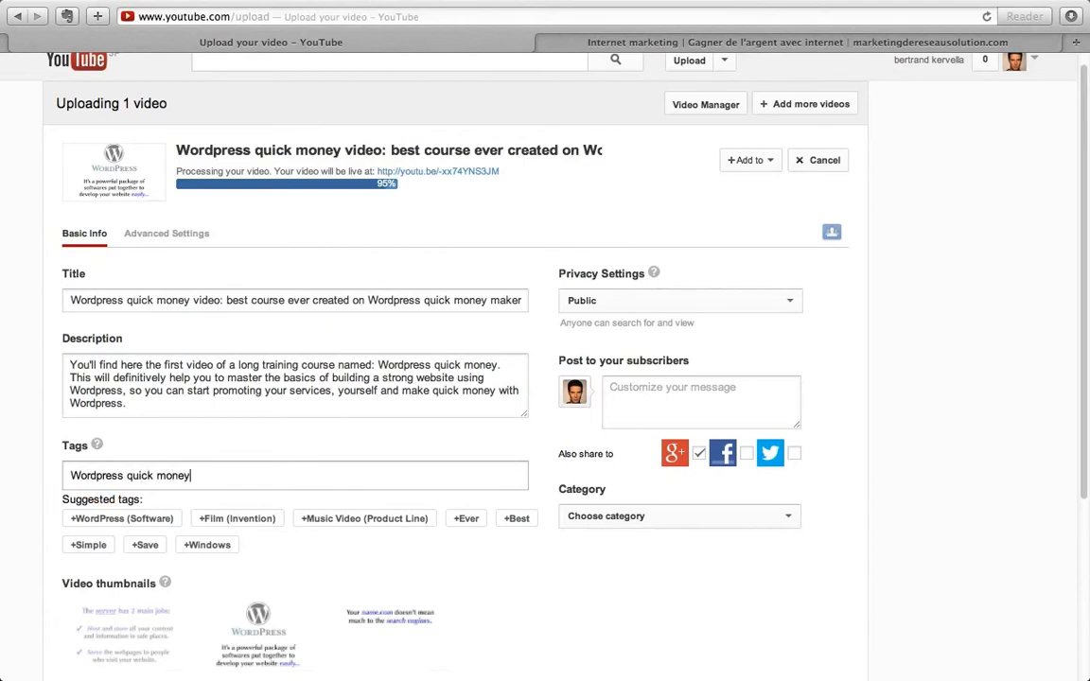
pyautogui.press('Return')
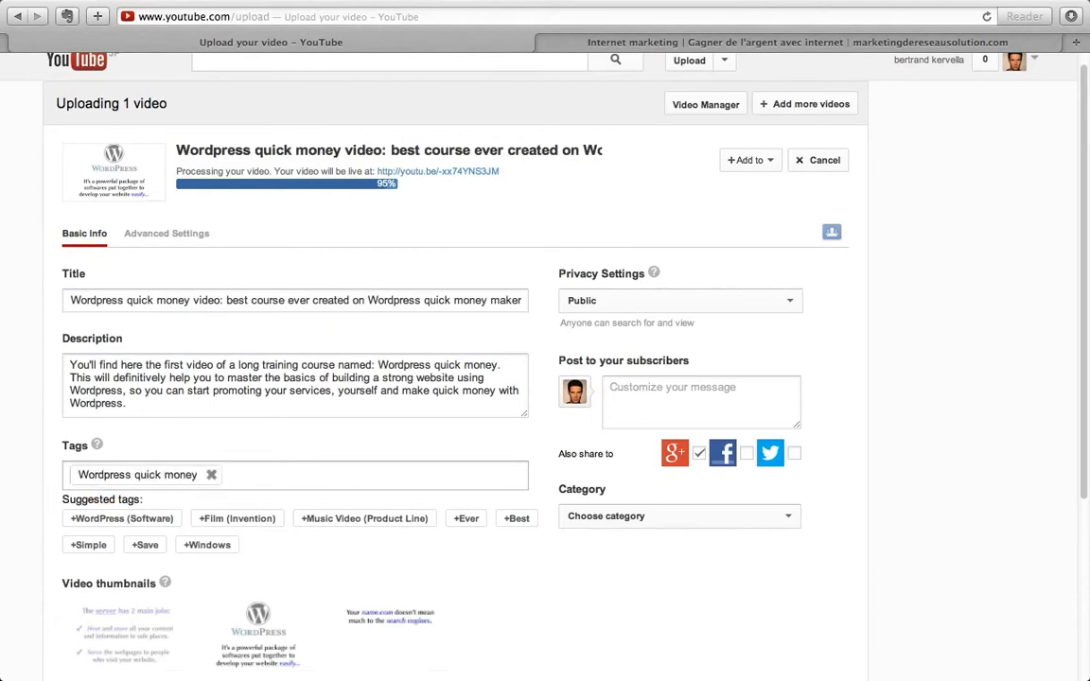
pyautogui.write('Wordpress quick money course')
pyautogui.press('Return')
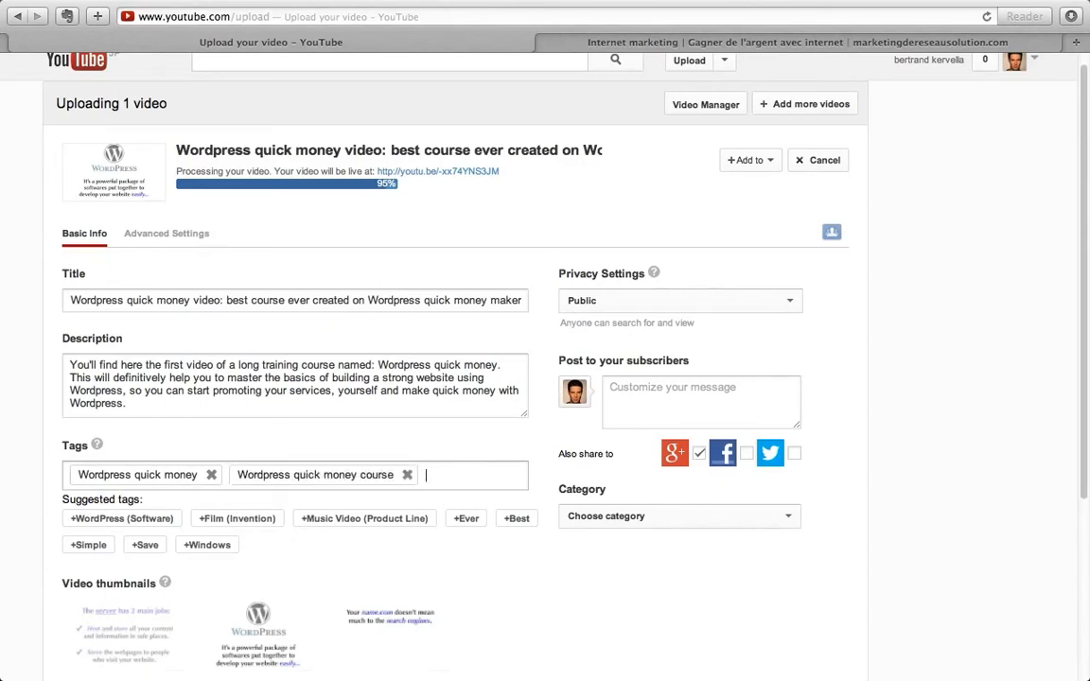
# Add three more tags to the video: "learn how to use Wordpress", "build an amazing website" and "Wordpress quick money maker"
pyautogui.write('learn how to use Wordpress')
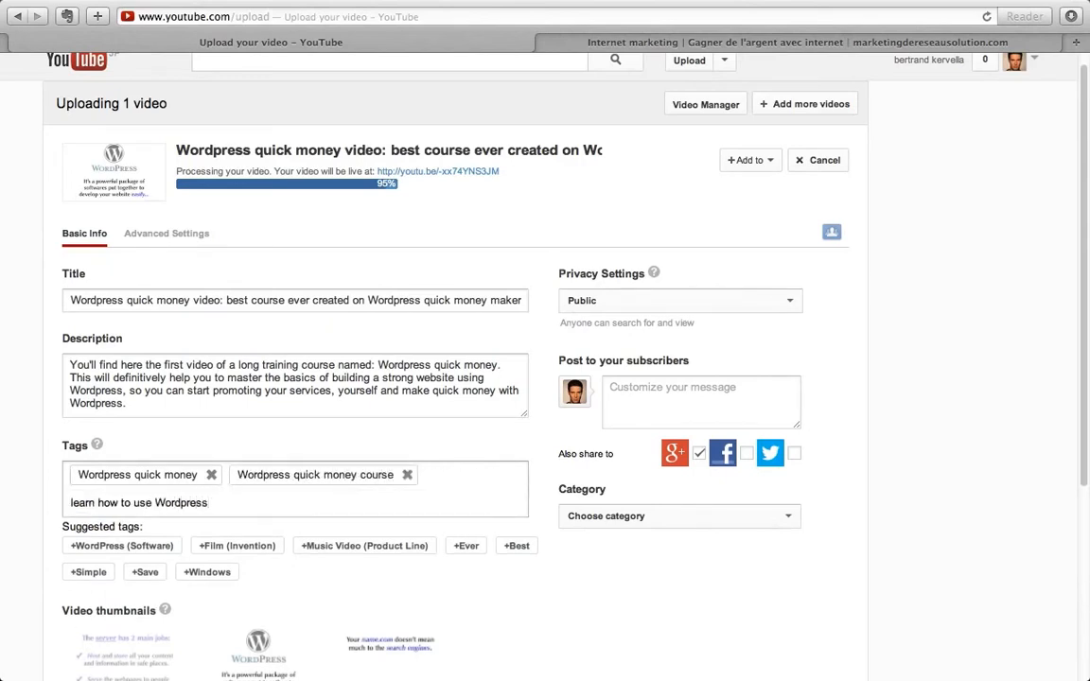
pyautogui.press('Return')
pyautogui.write('build ')
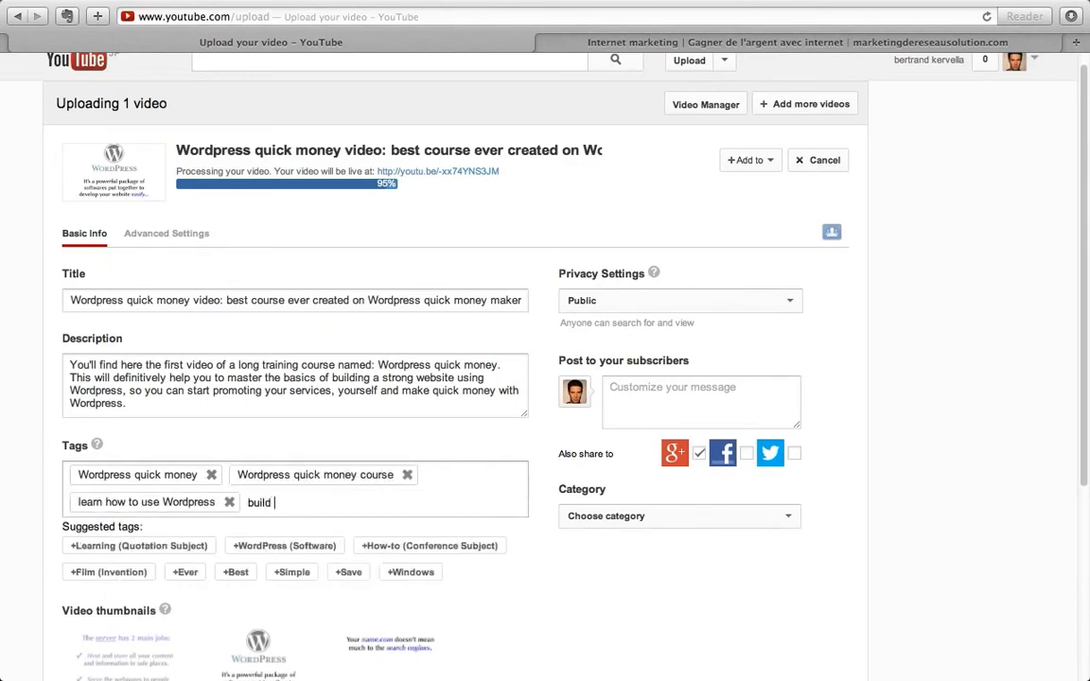
pyautogui.write('an amazing website,')
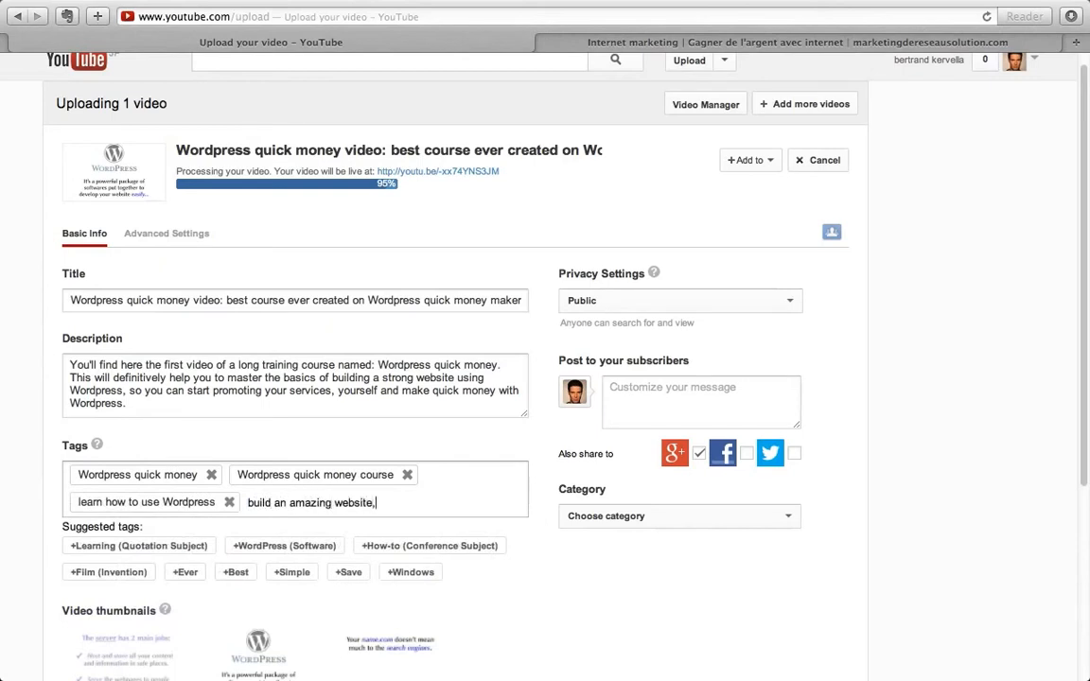
pyautogui.press('Return')
pyautogui.write('Wordpress quick money maker')
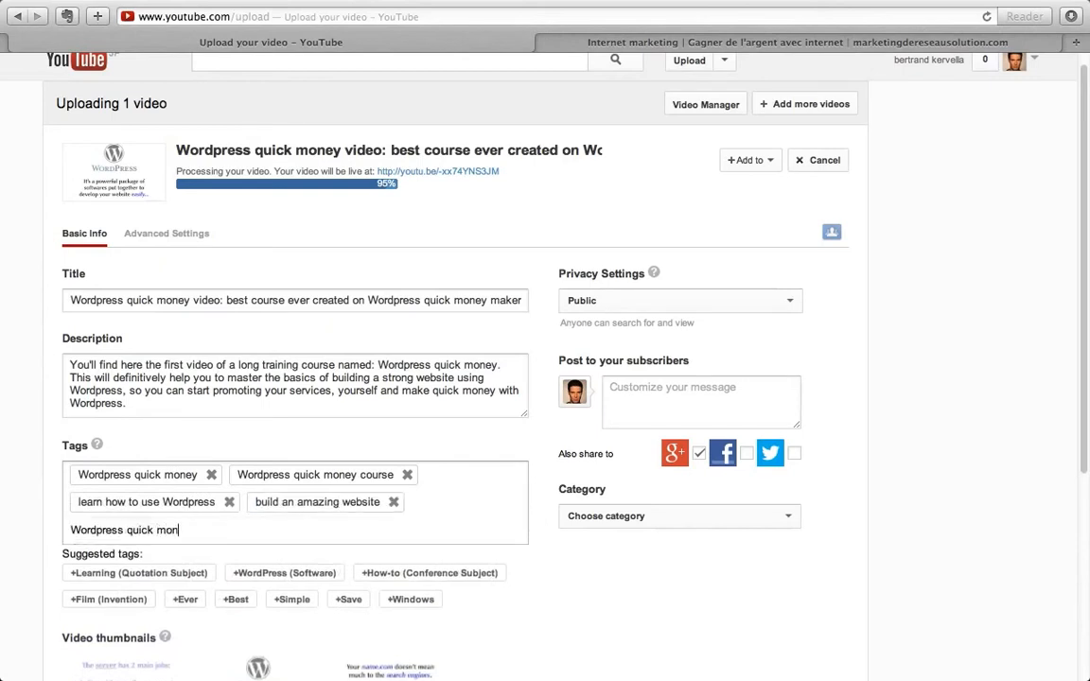
pyautogui.press('Return')
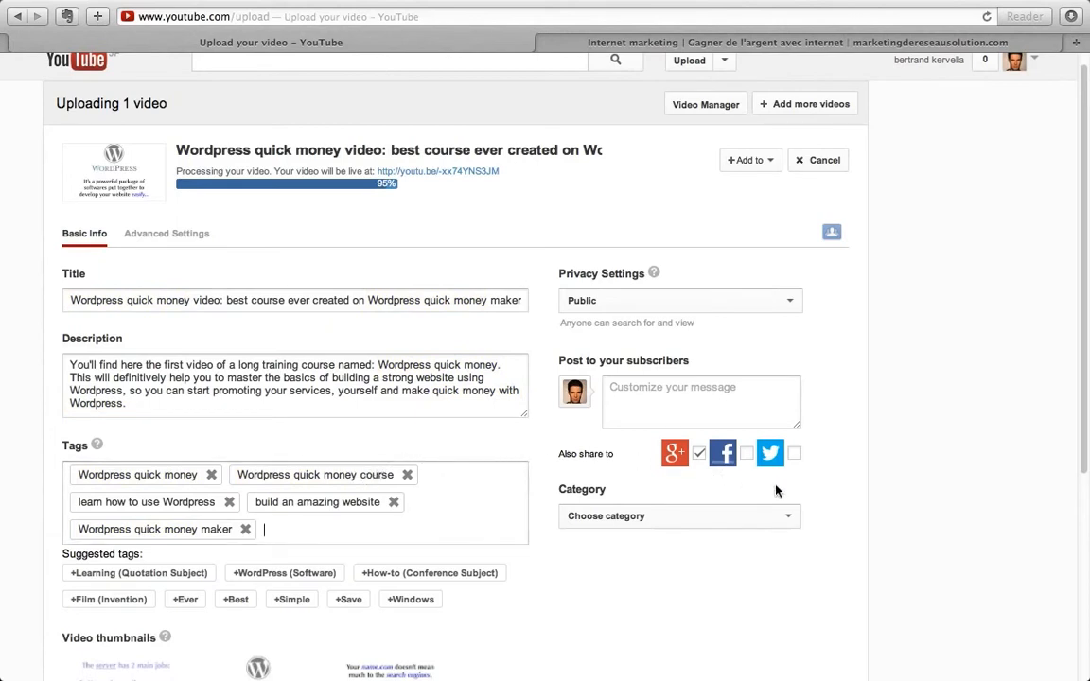
# Set the video's category to Education and open the uploaded video's info and settings from the Video Manager
pyautogui.click(789, 516)
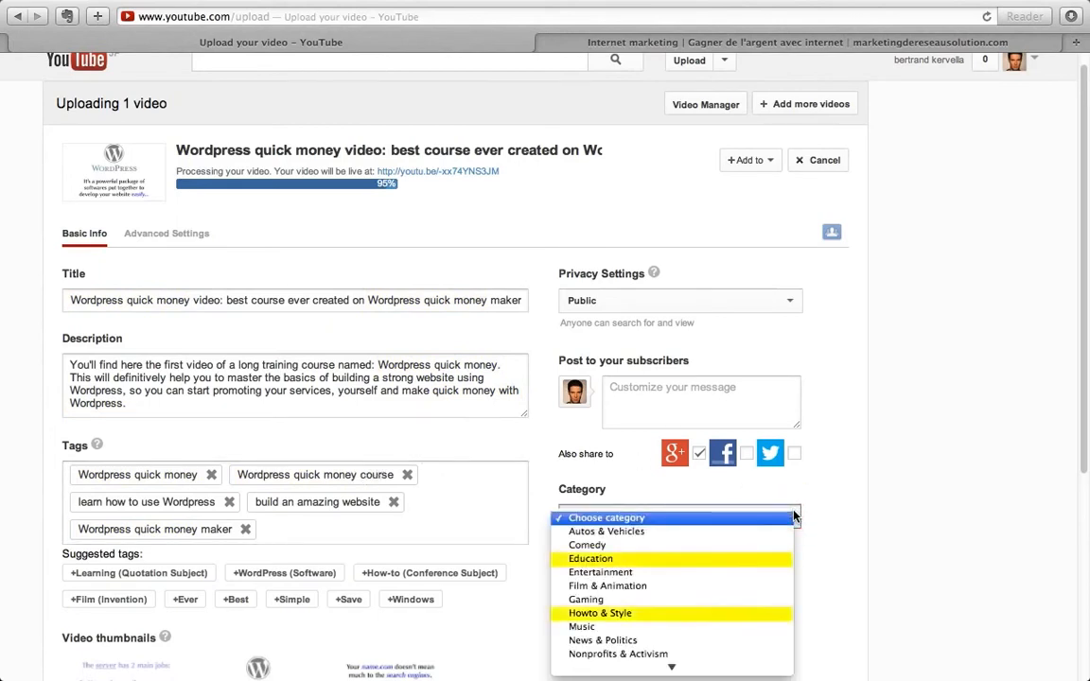
pyautogui.click(713, 559)
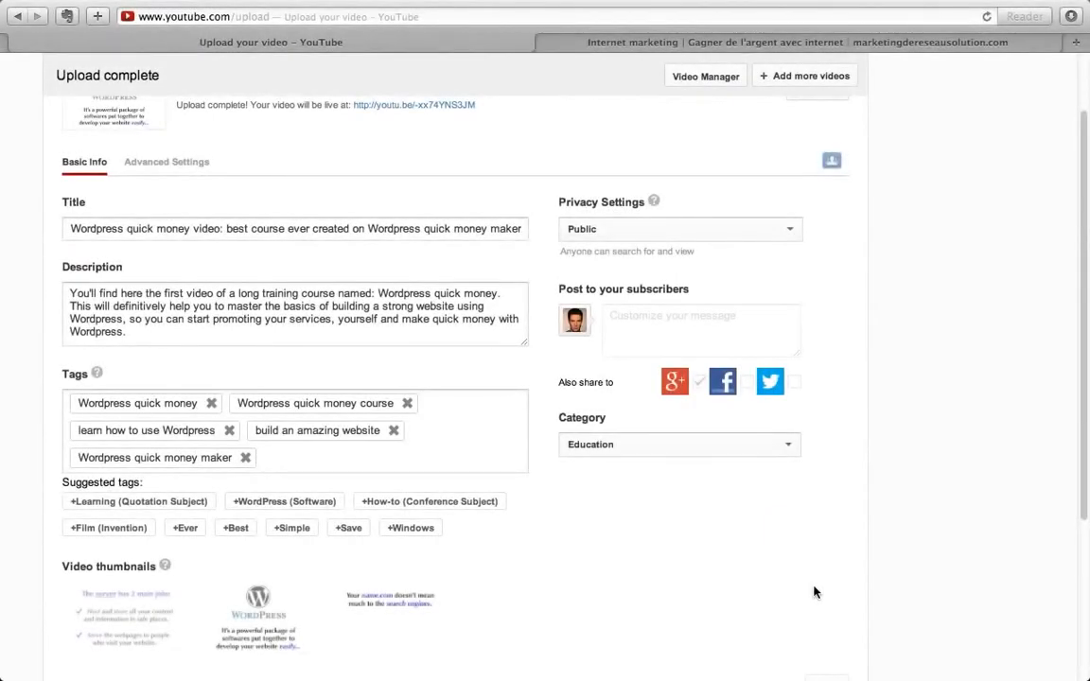
pyautogui.scroll(3, 810, 589)
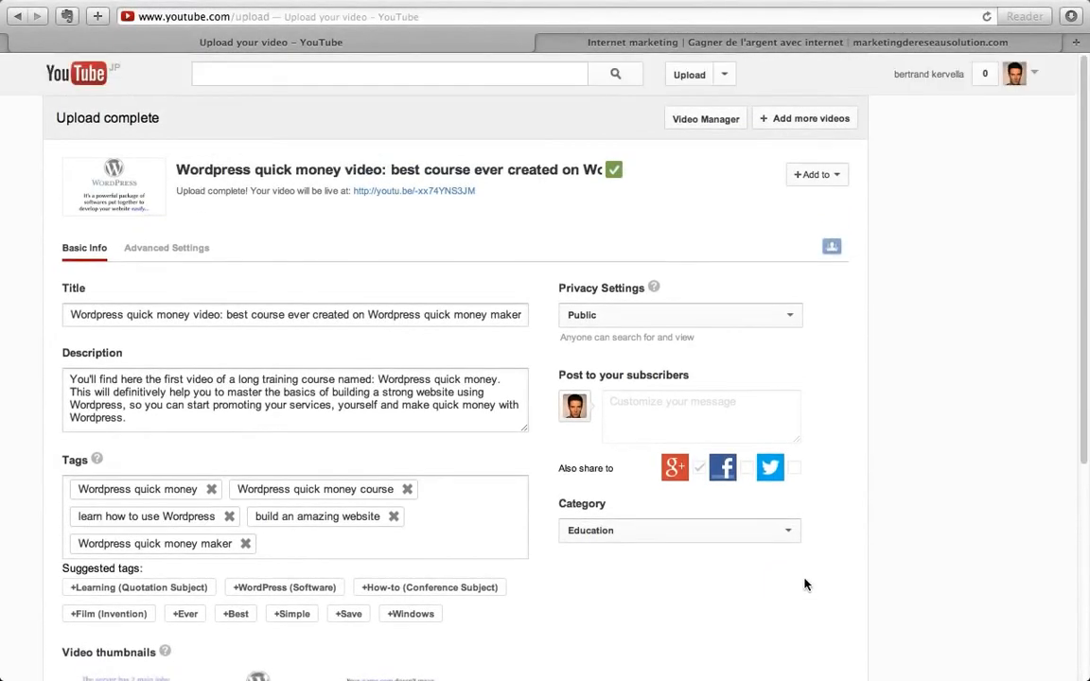
pyautogui.click(705, 119)
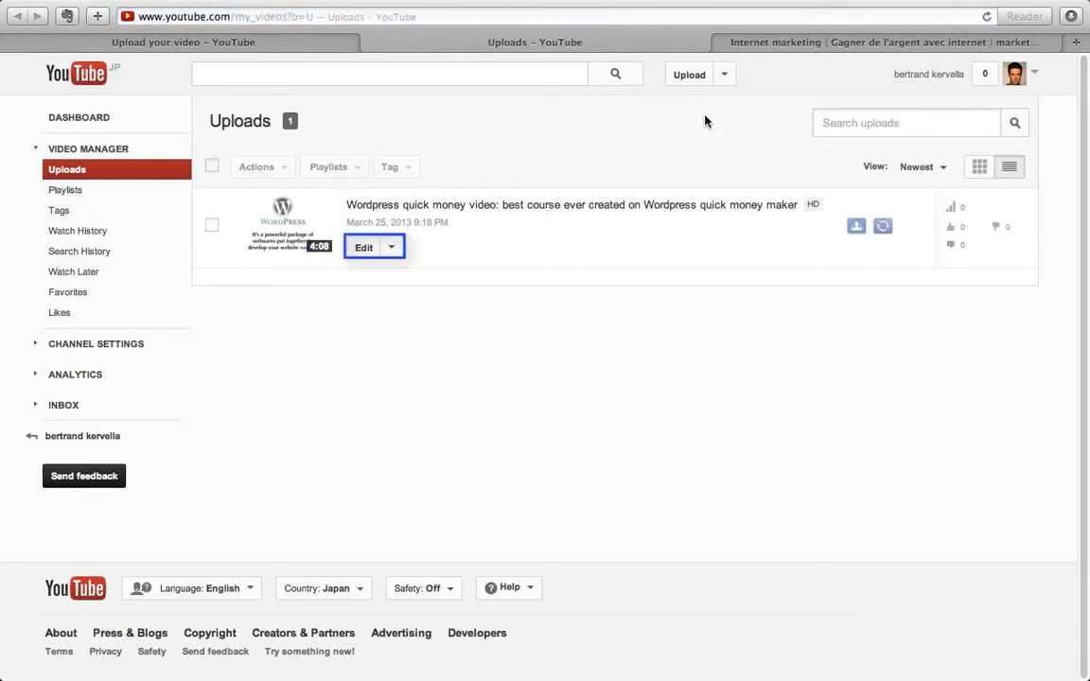
pyautogui.click(857, 227)
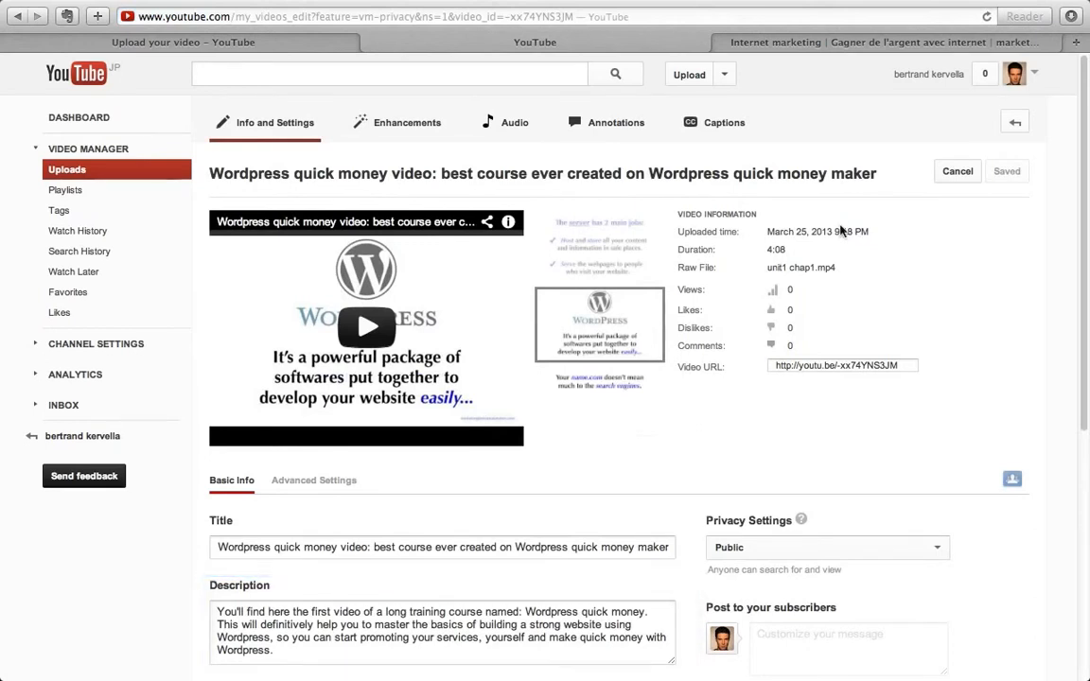
pyautogui.click(791, 42)
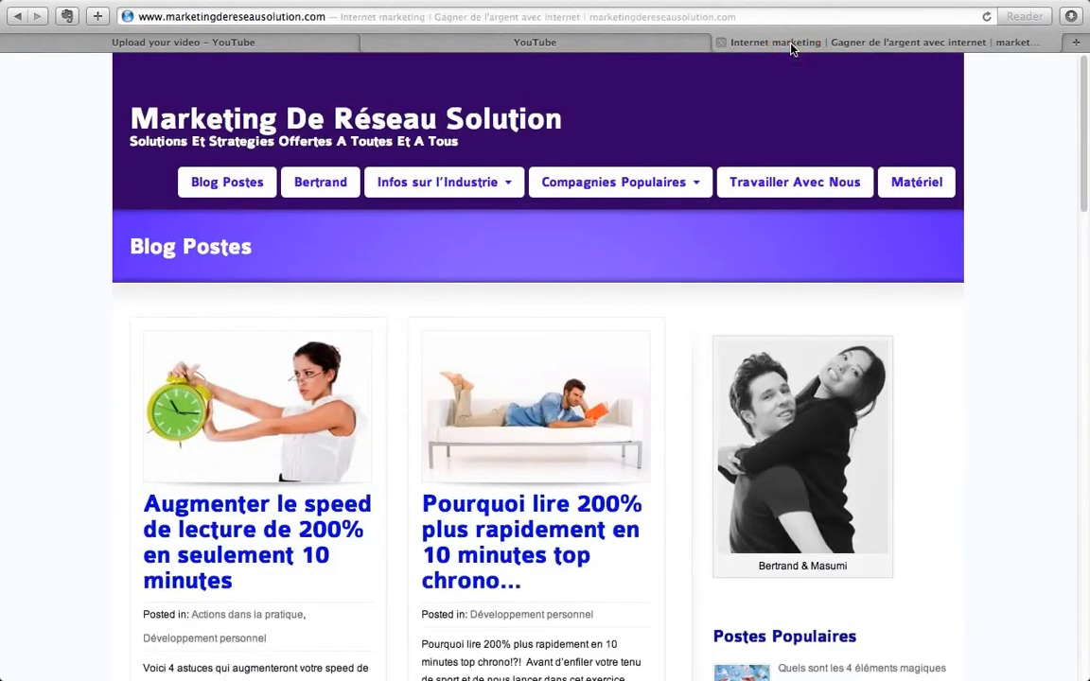
pyautogui.click(422, 12)
pyautogui.press('super+c')
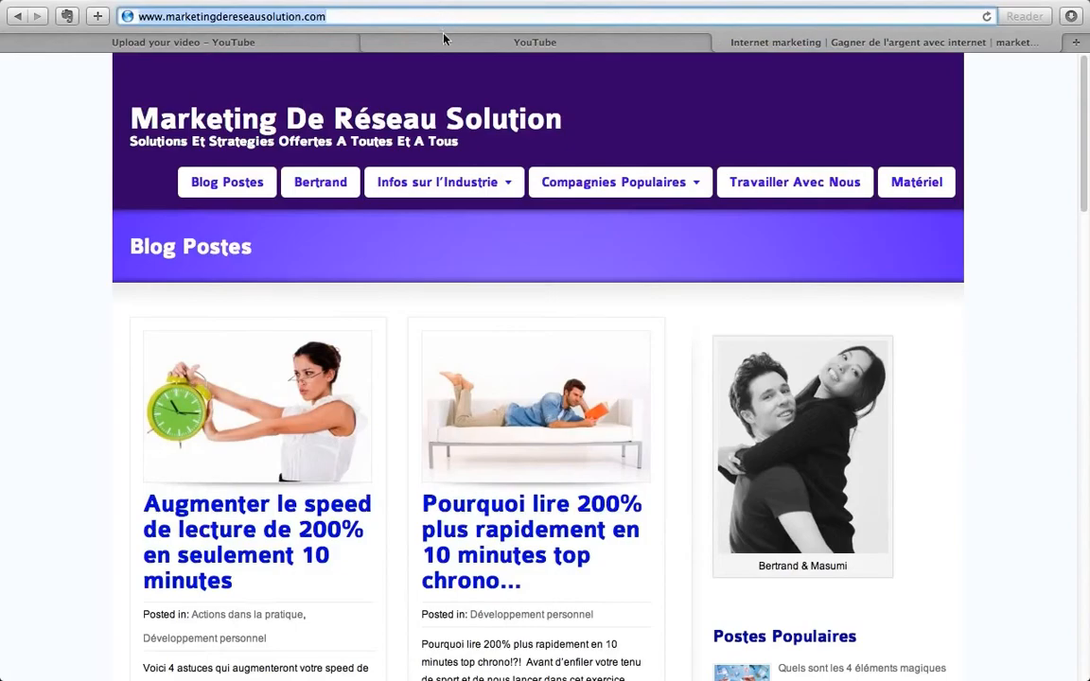
pyautogui.click(445, 40)
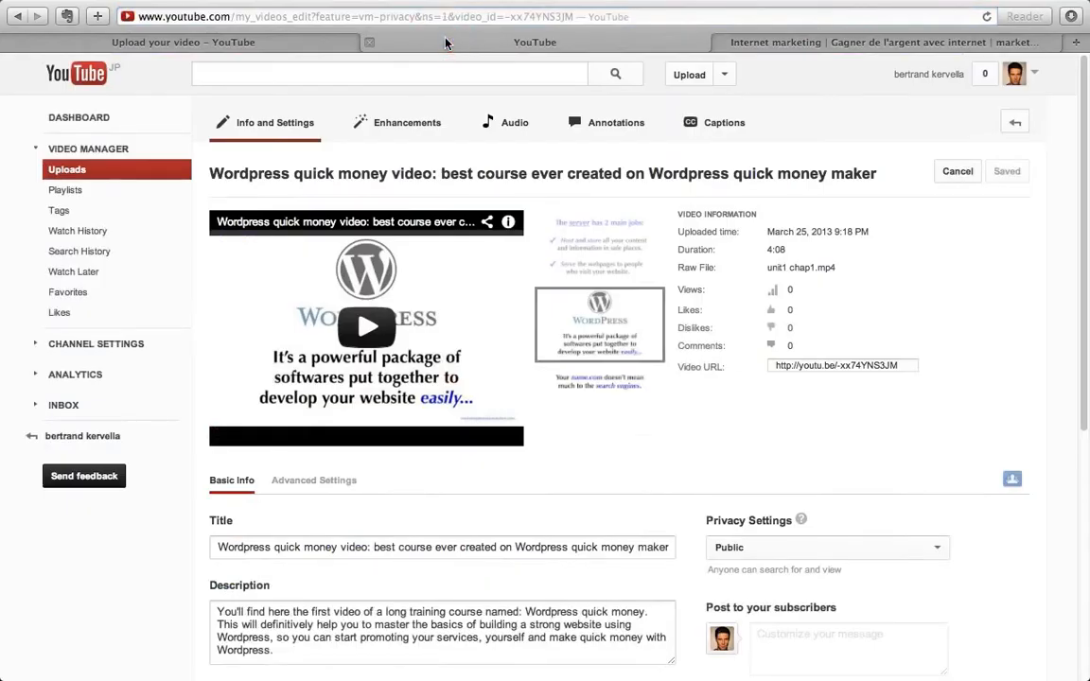
pyautogui.click(216, 610)
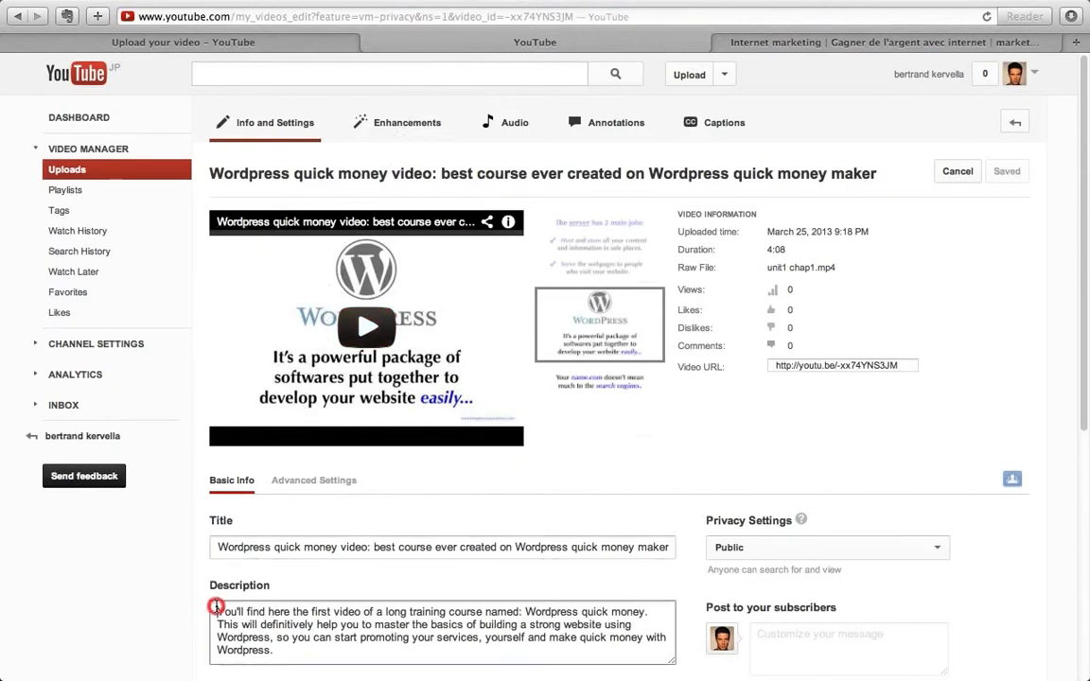
pyautogui.press('super+v')
pyautogui.press('Return')
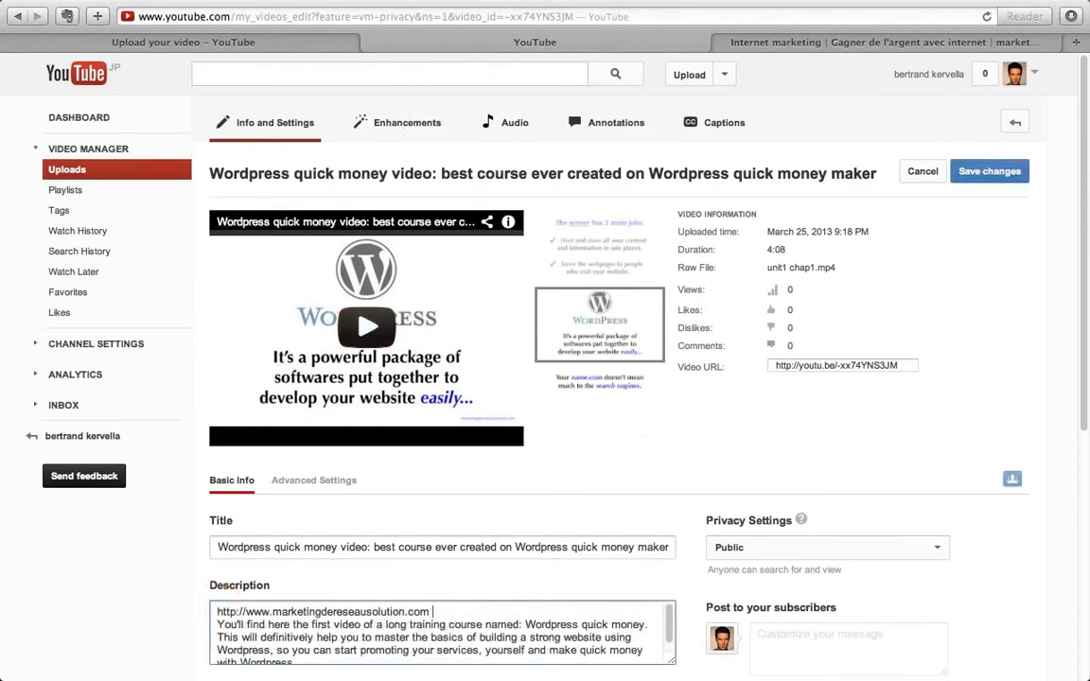
# Add "Visit my website to get more information..." after the website link in the video's description and save the changes
pyautogui.write('Visit  my website to get more information...')
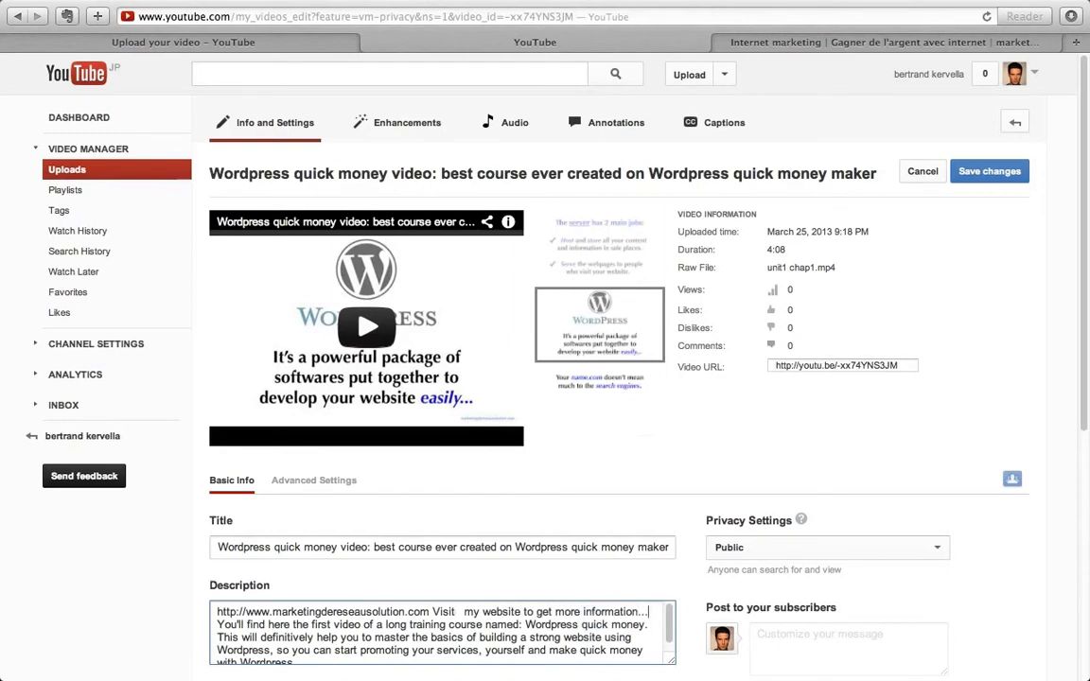
pyautogui.click(966, 175)
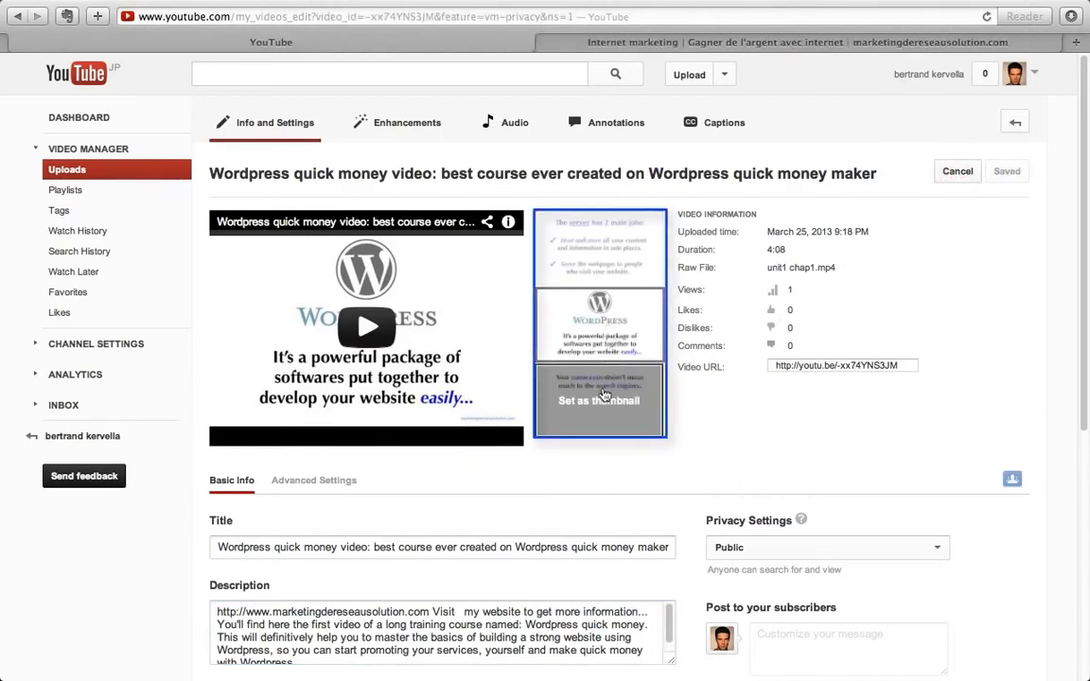
pyautogui.moveTo(603, 402)
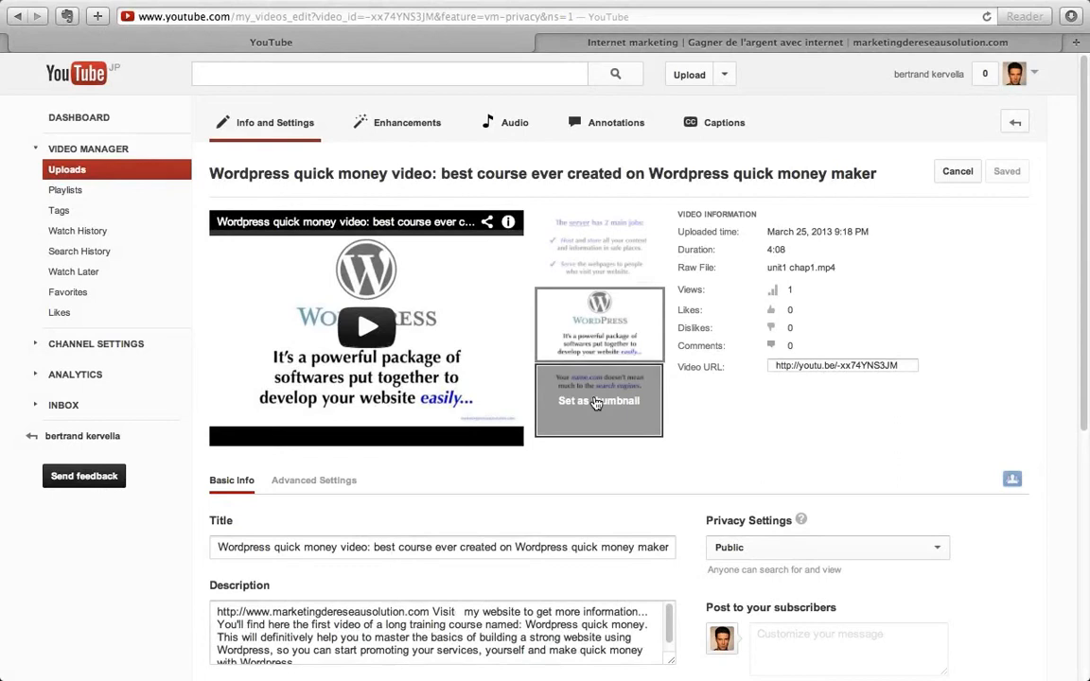
# Open the video's annotations editor and bring up the list of annotation types that can be added
pyautogui.click(620, 129)
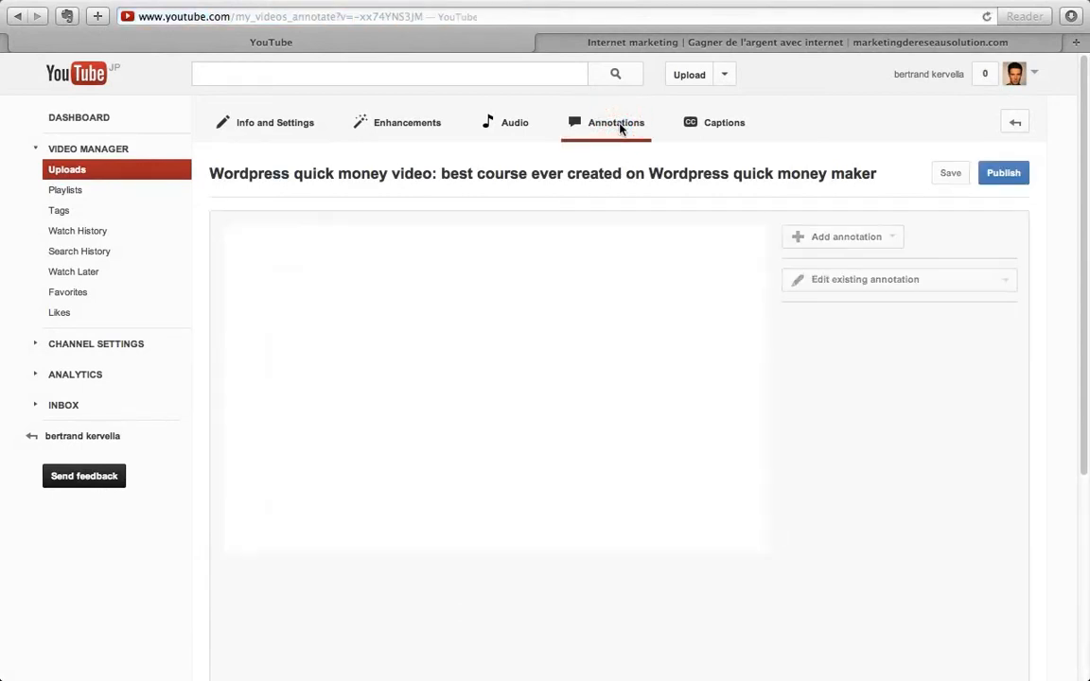
pyautogui.scroll(-3, 545, 379)
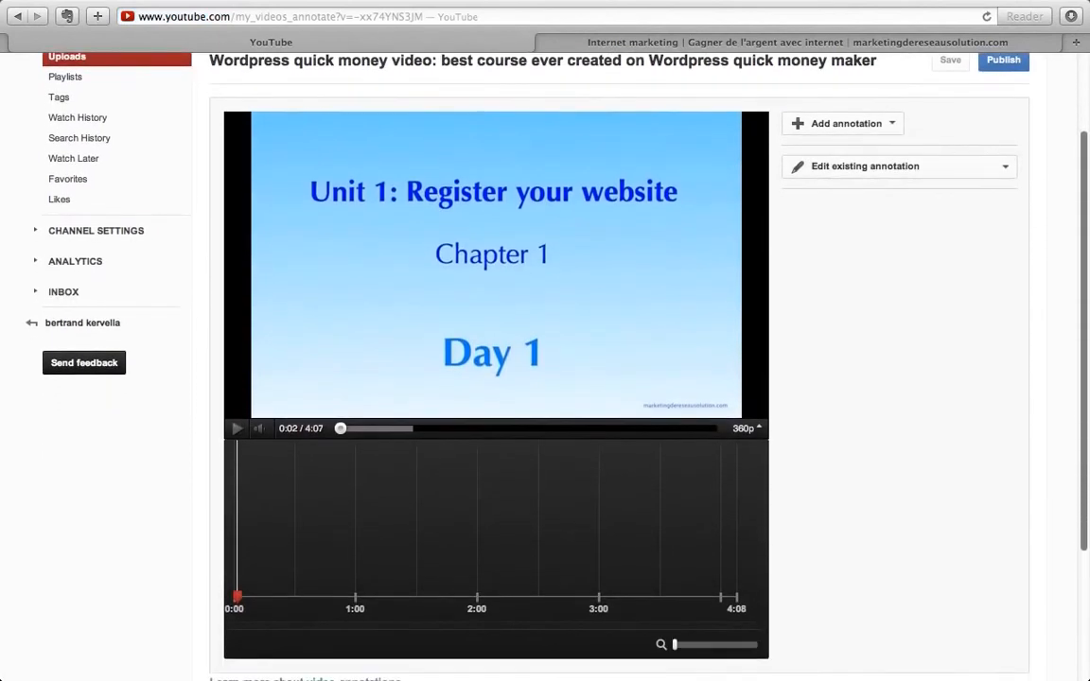
pyautogui.click(890, 125)
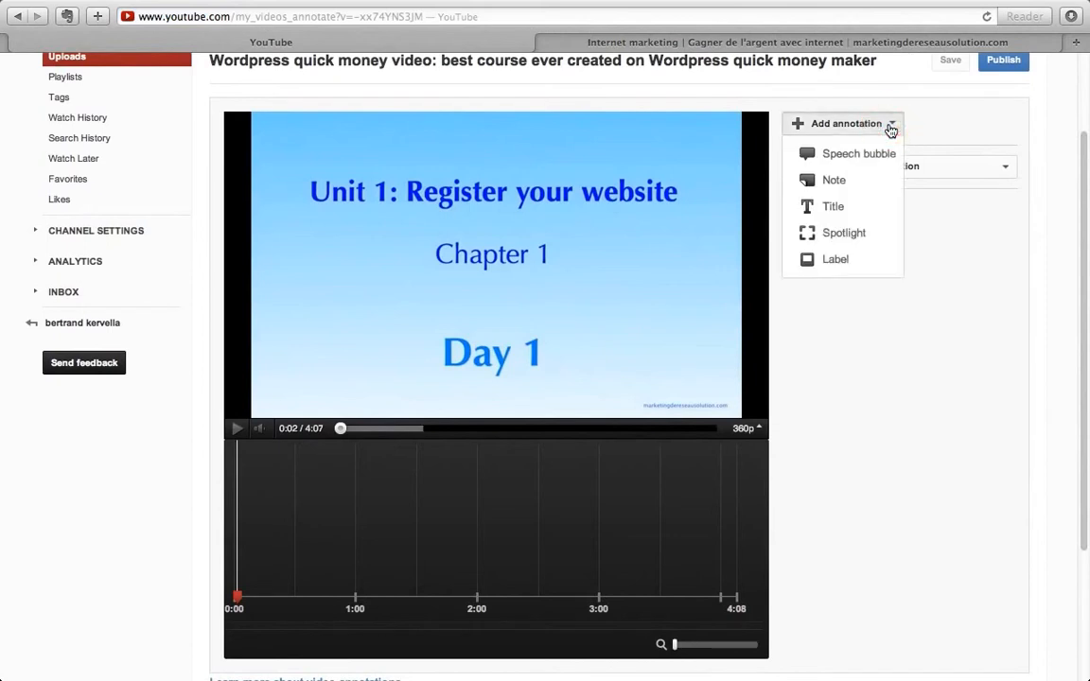